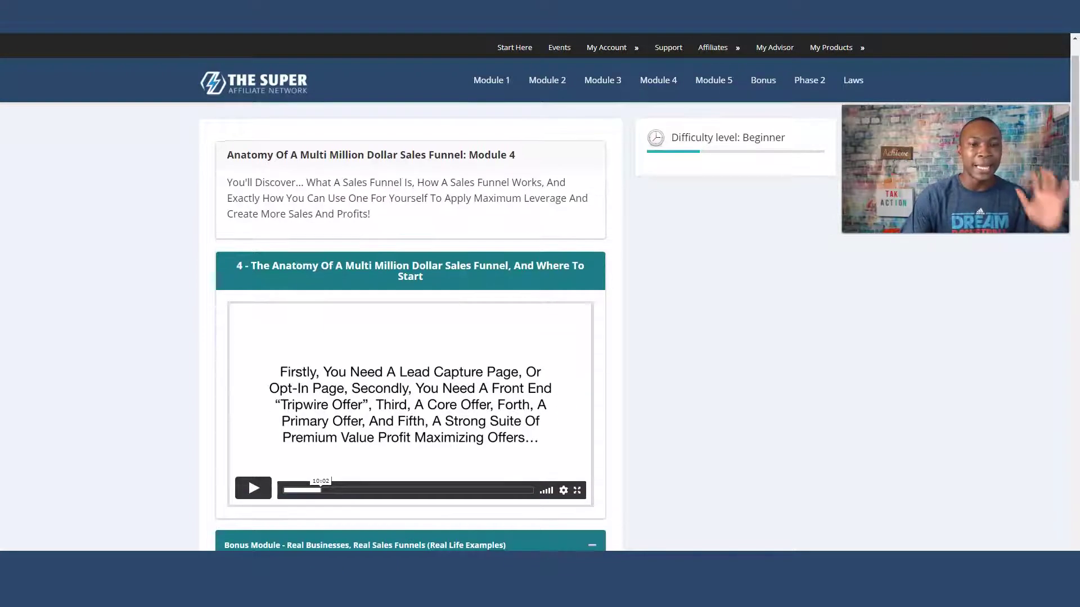
scroll(410, 338, "down", 1)
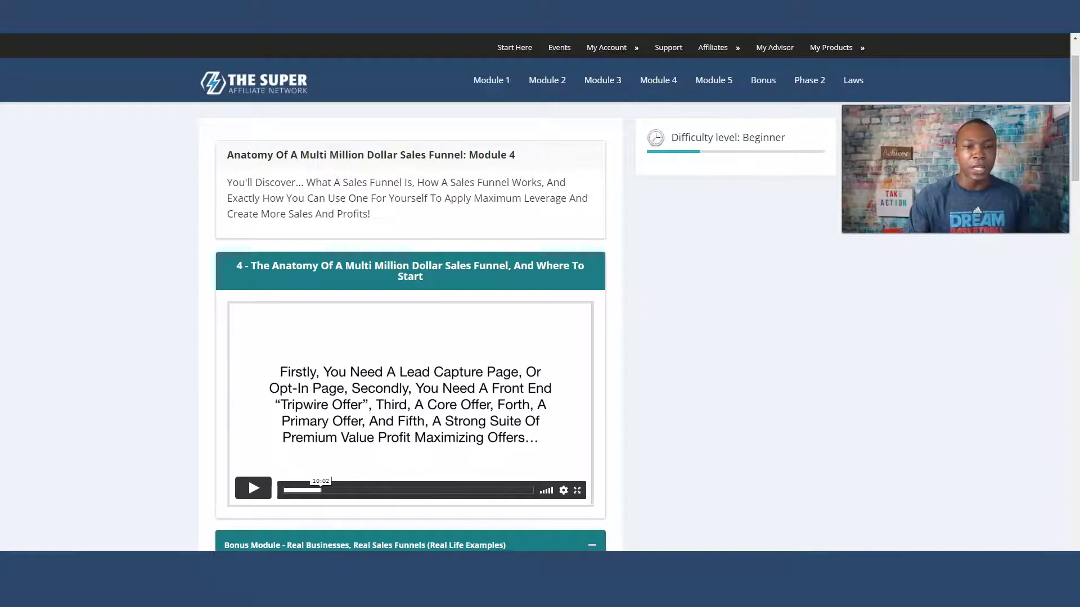
scroll(411, 338, "down", 2)
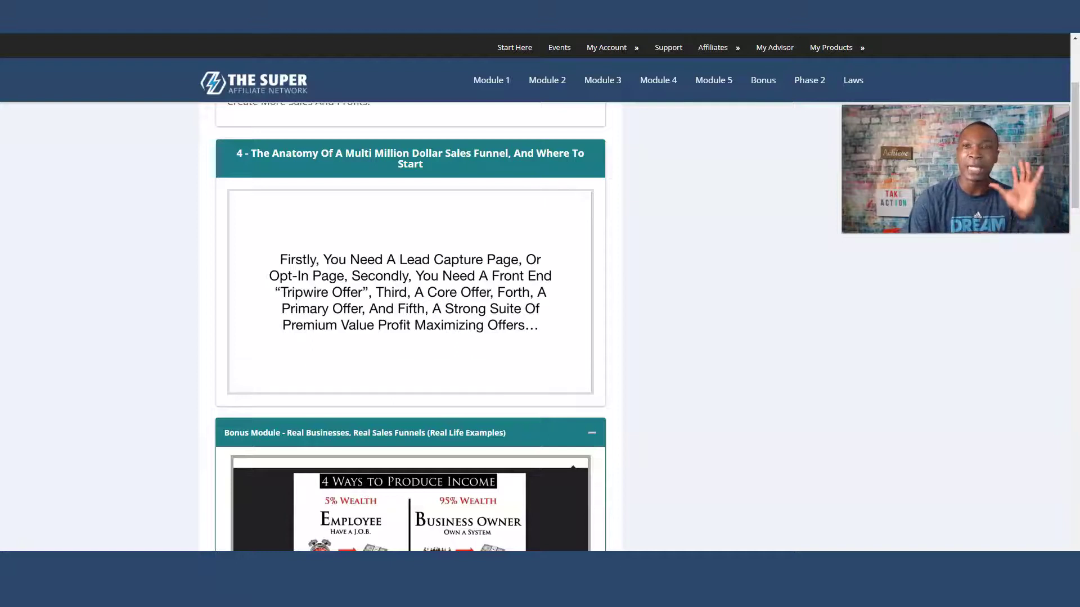
scroll(405, 338, "down", 3)
scroll(405, 337, "down", 2)
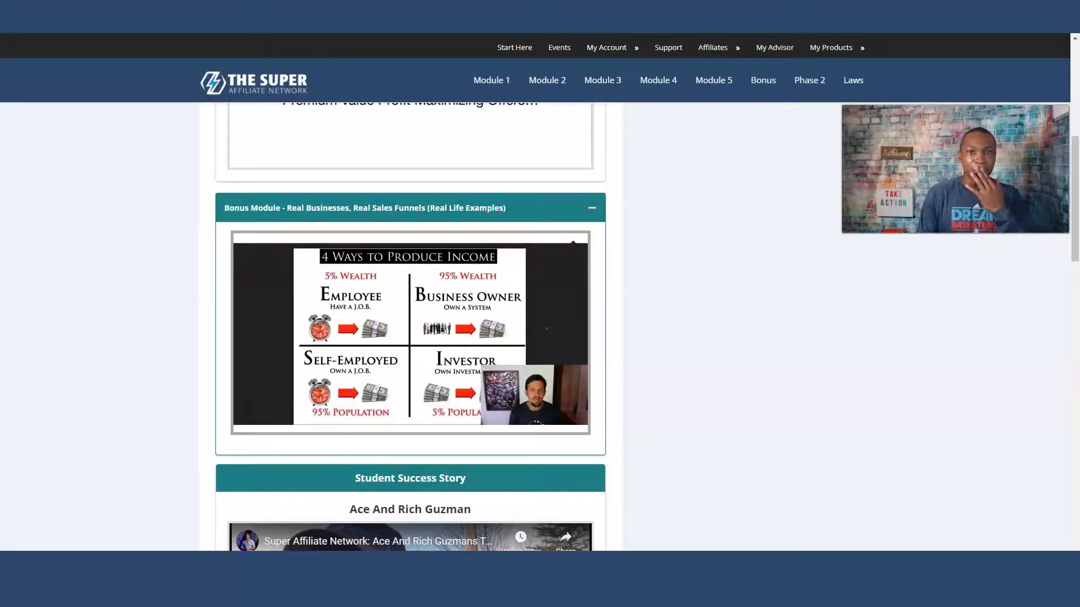
scroll(411, 338, "up", 2)
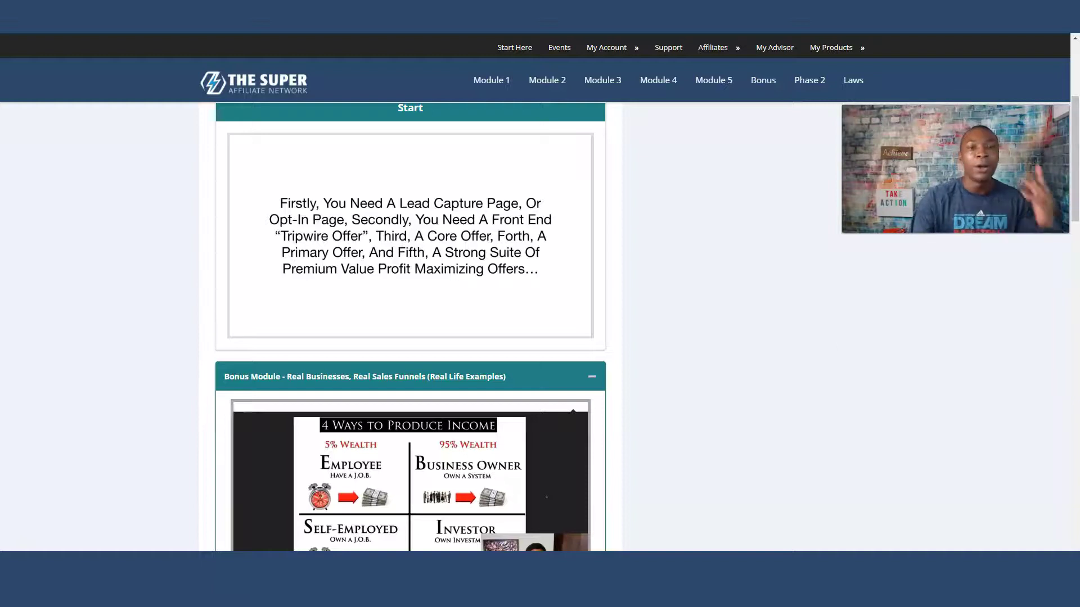
scroll(410, 338, "down", 3)
scroll(410, 338, "down", 4)
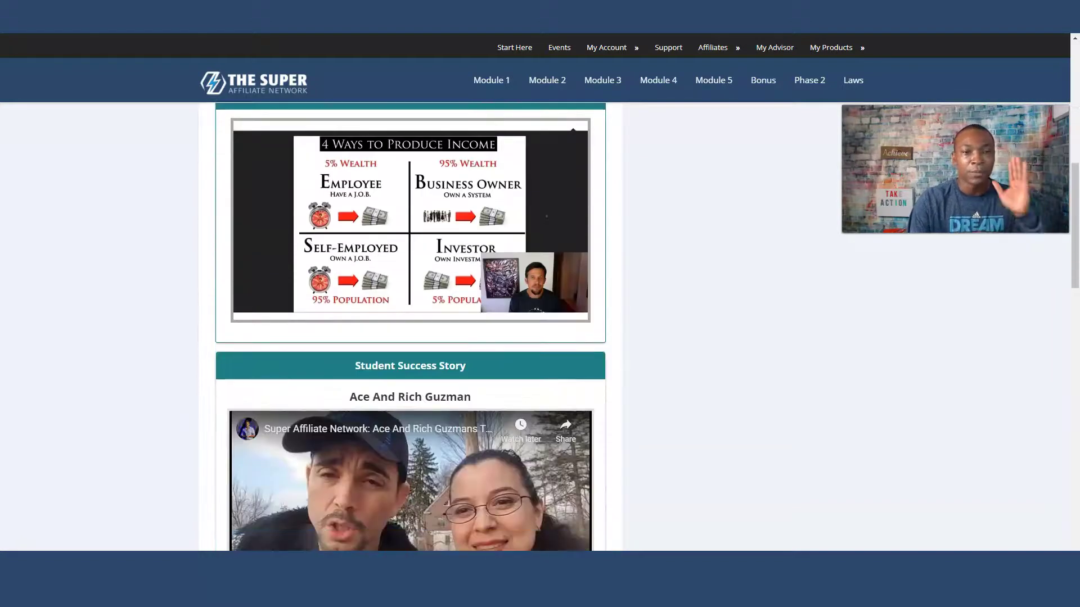
scroll(252, 173, "down", 2)
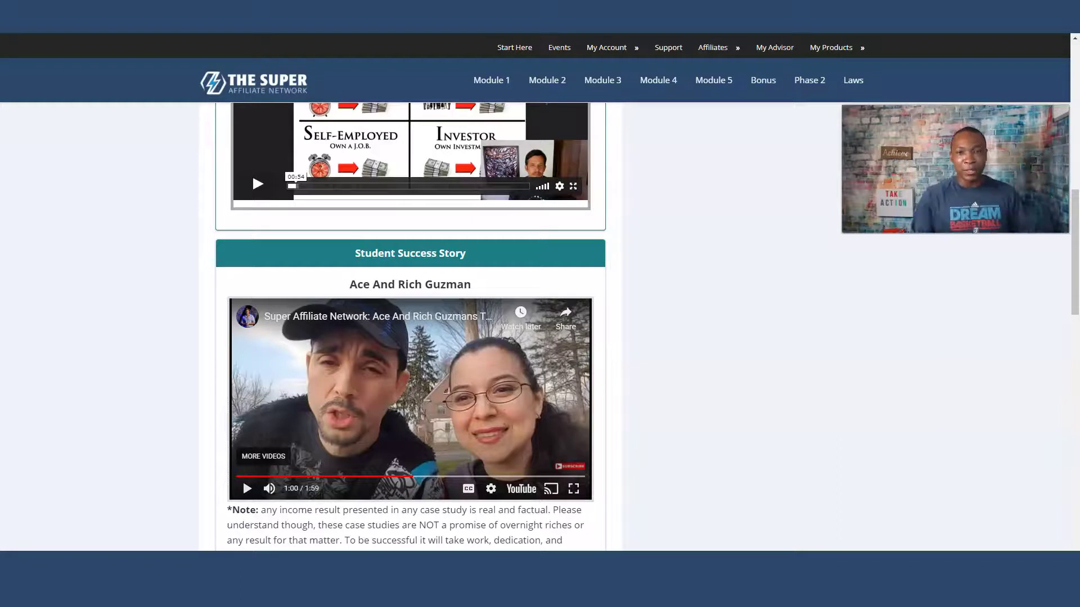
scroll(410, 337, "up", 2)
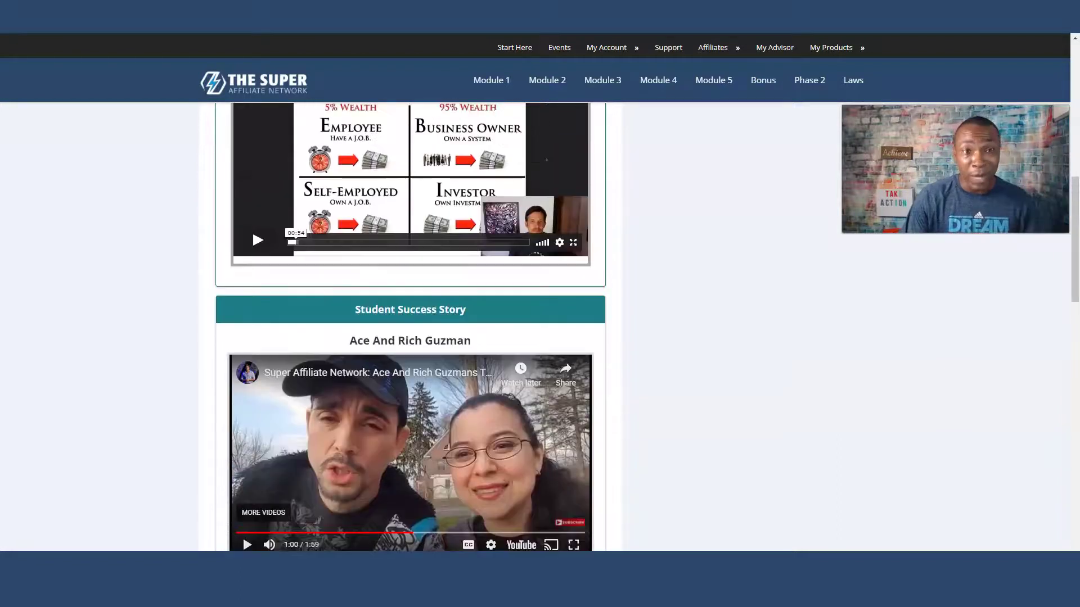
scroll(410, 338, "down", 2)
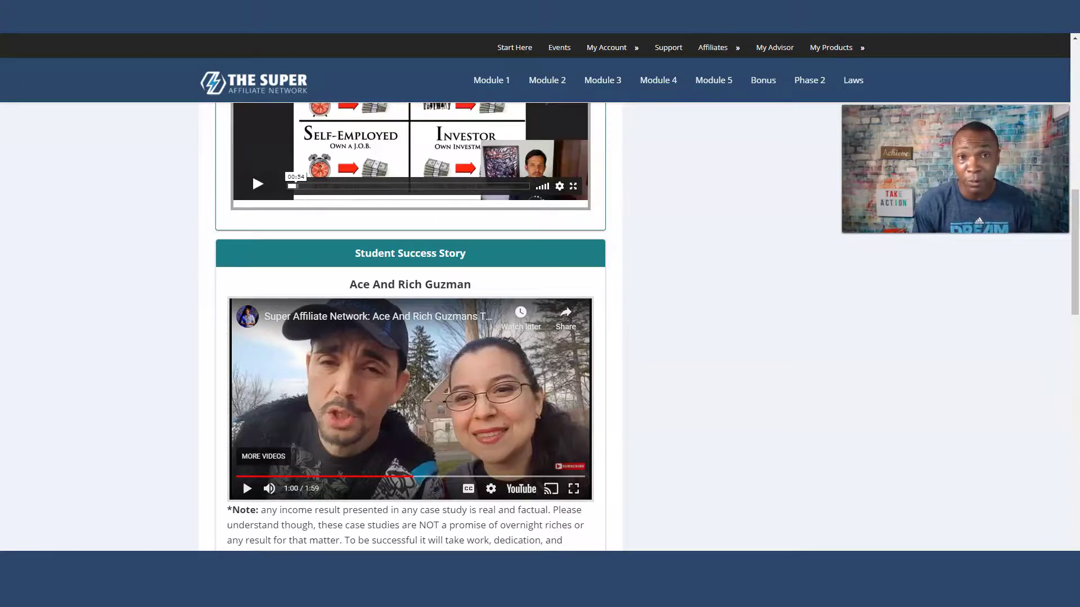
scroll(252, 173, "down", 4)
scroll(252, 173, "down", 4)
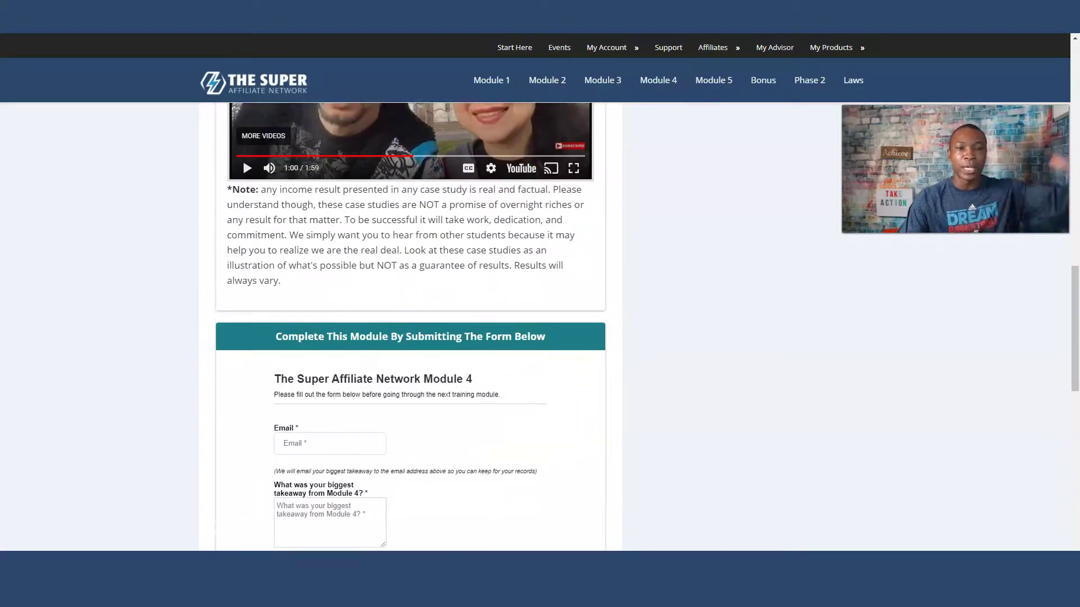
scroll(410, 338, "up", 5)
scroll(410, 338, "up", 5)
scroll(410, 338, "up", 3)
scroll(410, 338, "down", 5)
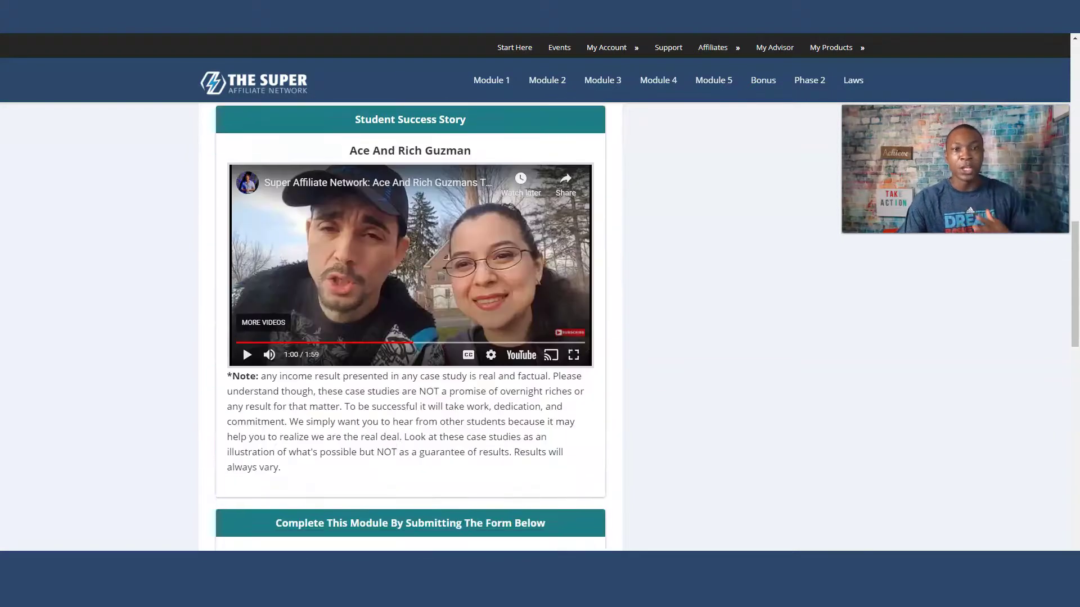
scroll(410, 338, "down", 4)
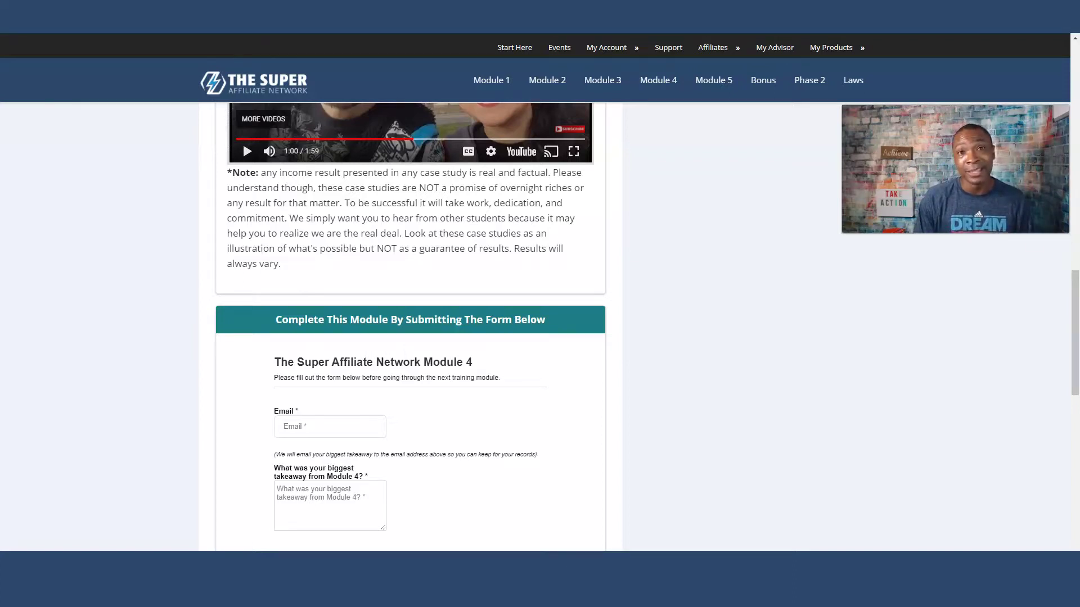
scroll(410, 337, "up", 10)
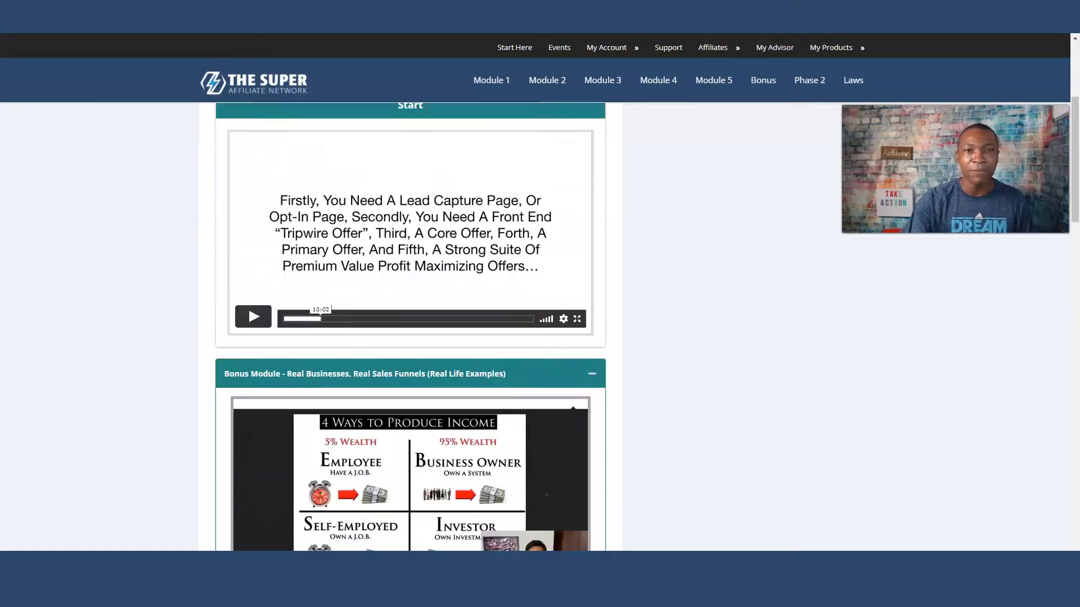
scroll(410, 337, "up", 5)
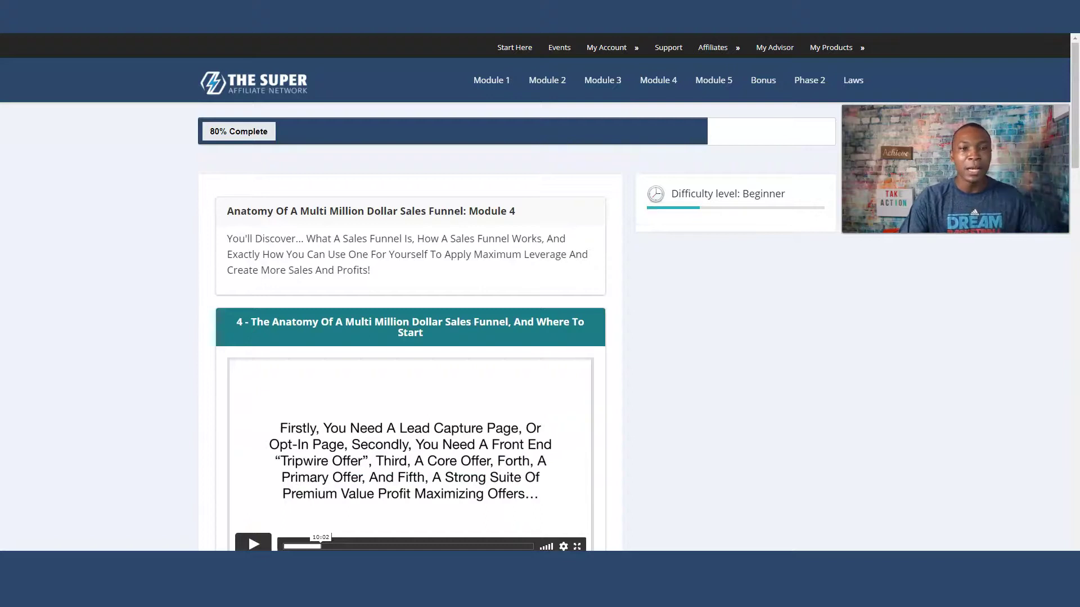
scroll(411, 338, "down", 5)
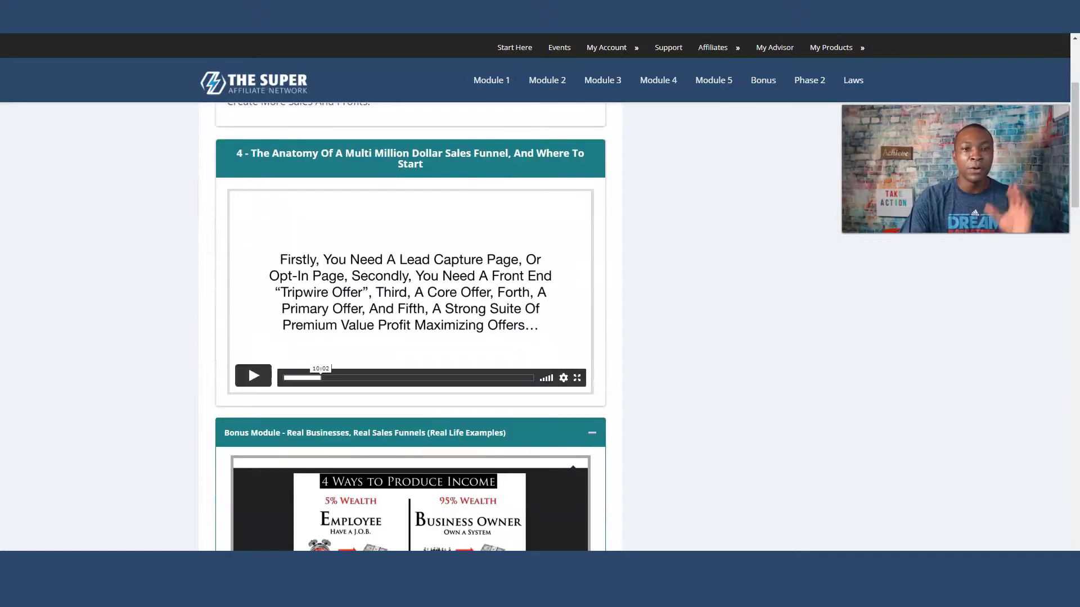
scroll(410, 338, "down", 5)
scroll(410, 337, "down", 5)
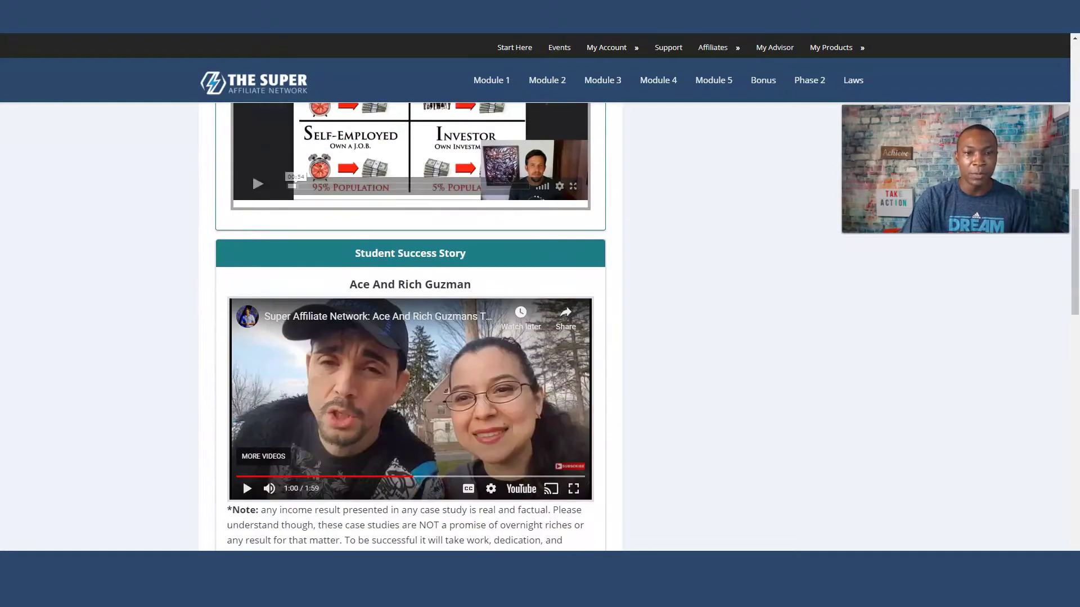
scroll(411, 338, "down", 6)
scroll(411, 337, "up", 6)
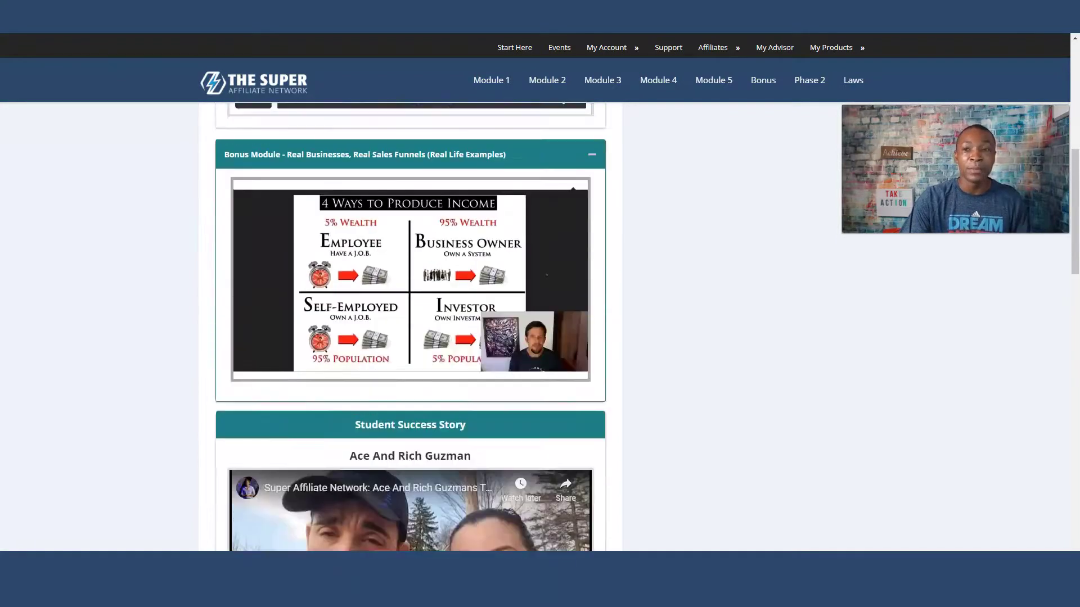
scroll(411, 337, "up", 6)
scroll(410, 337, "up", 5)
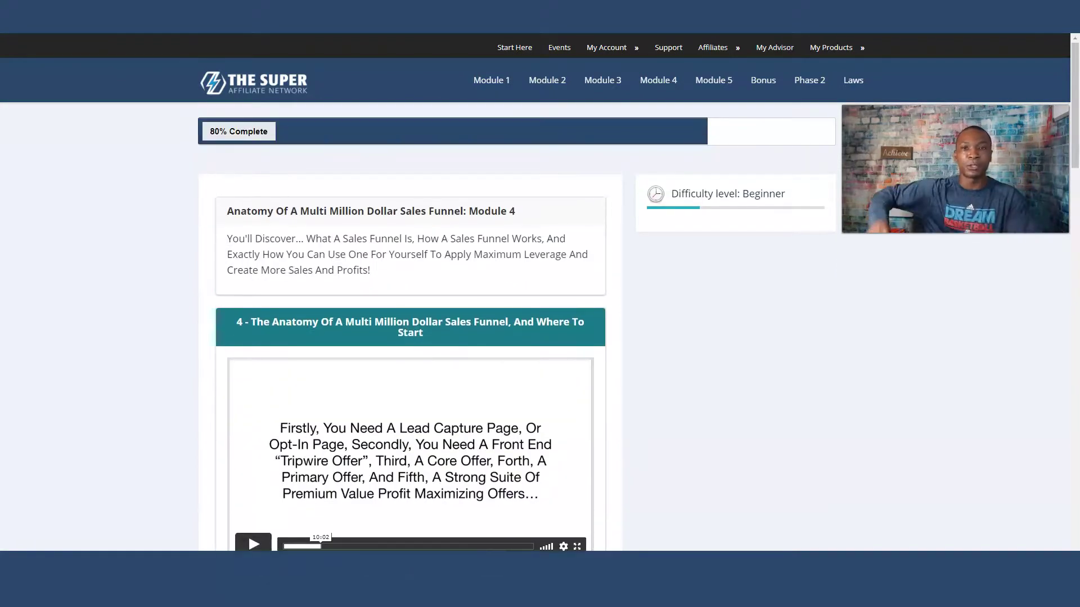